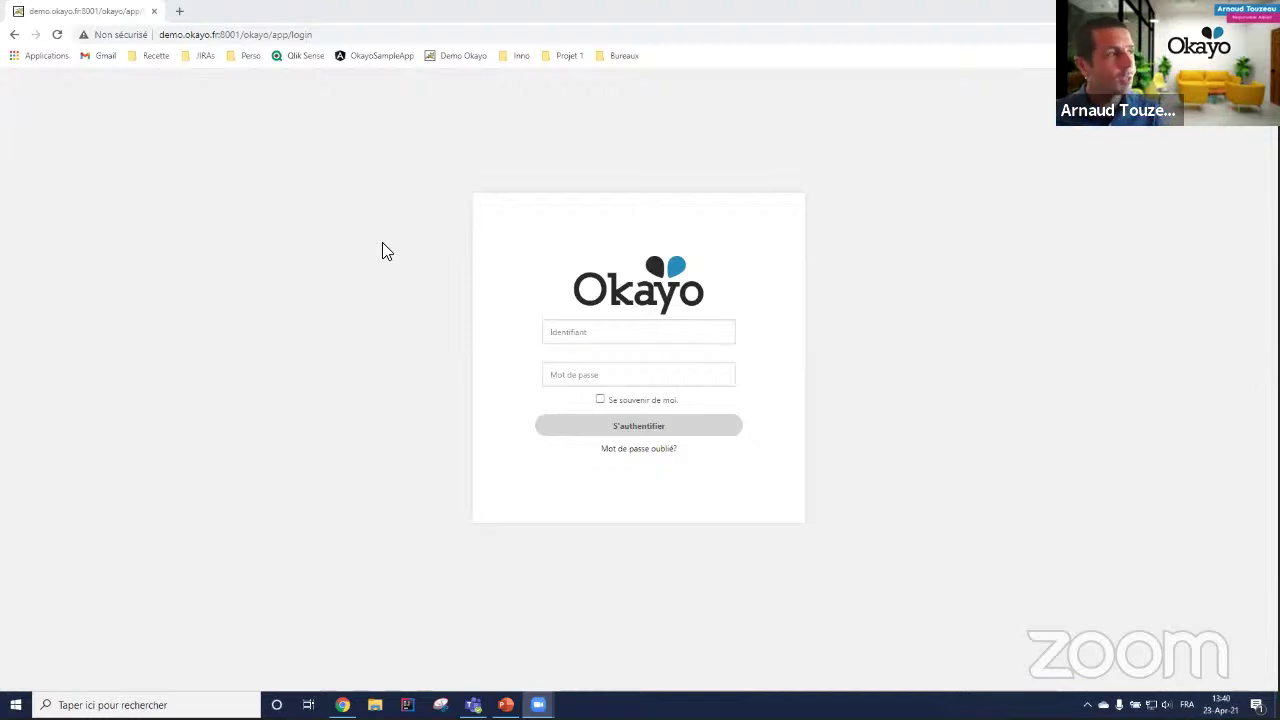
- Log in to the Okayo demo platform with the saved admin identifier and its stored password
left_click(621, 331)
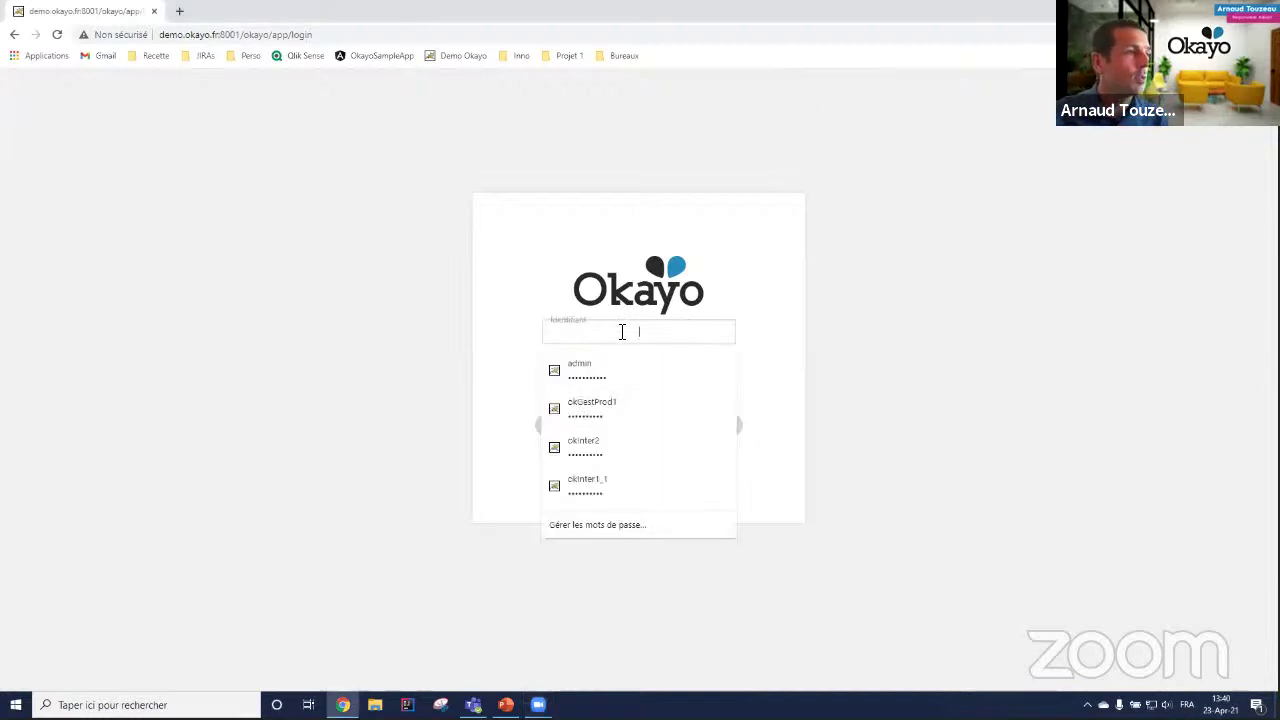
left_click(580, 368)
key("Return")
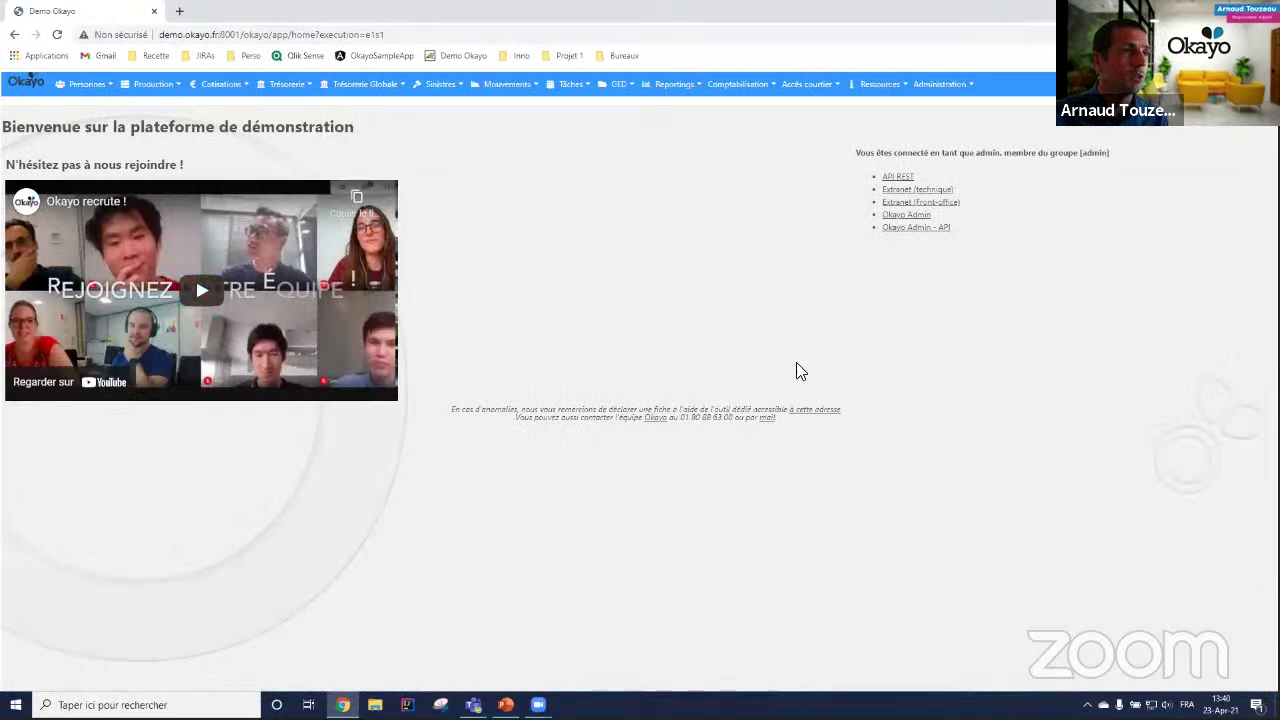
- Open the RCPNR quote form in the Extranet (front-office) and set CA Total to 100 000 €
left_click(912, 203)
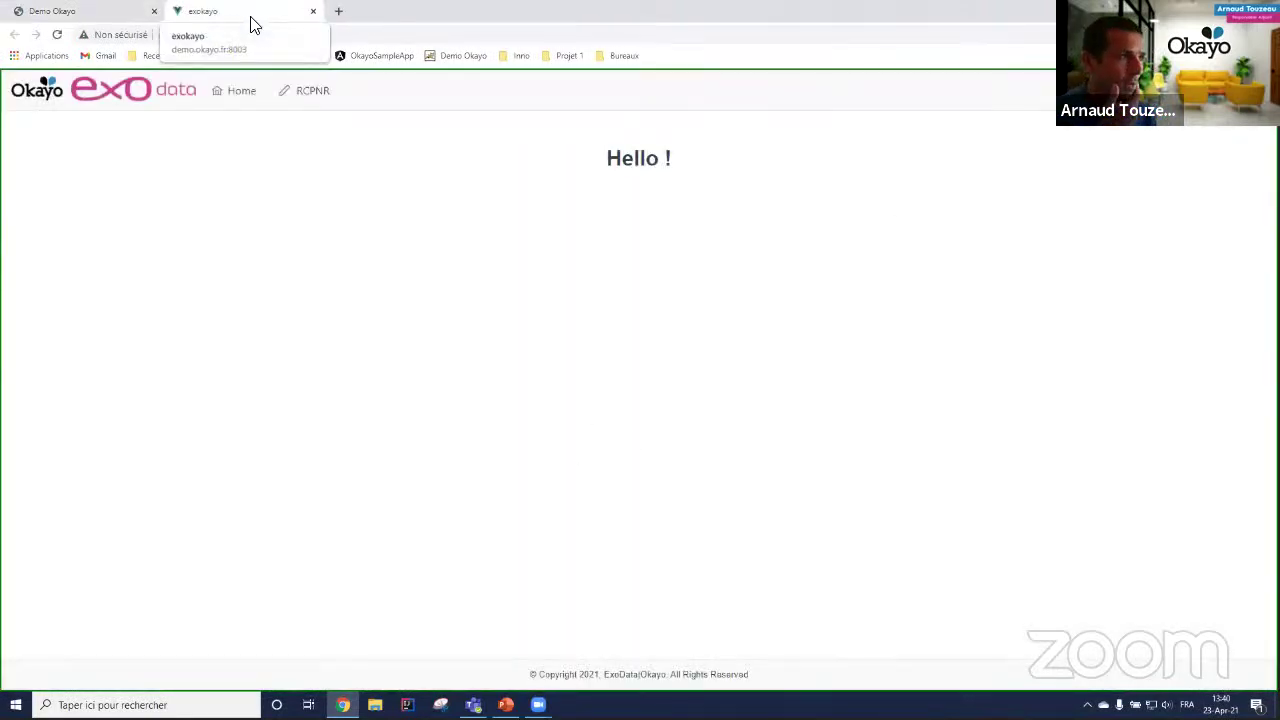
left_click(316, 95)
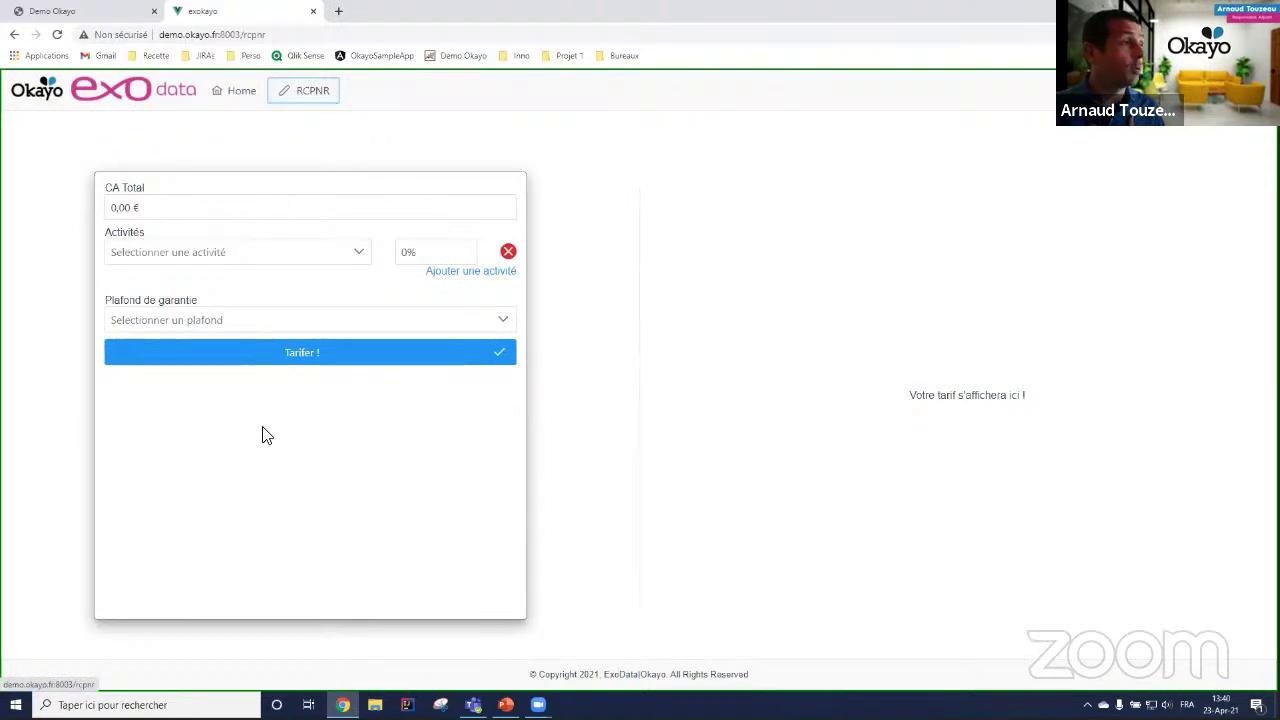
left_click(216, 209)
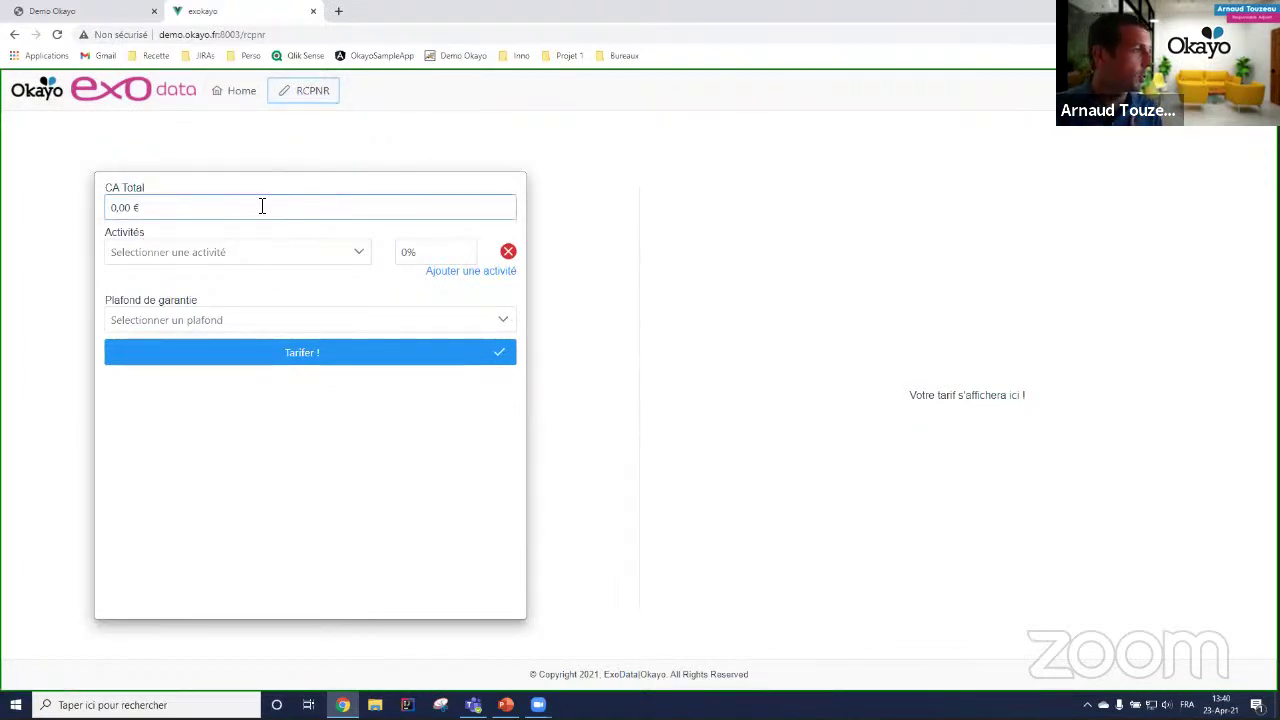
left_click(262, 206)
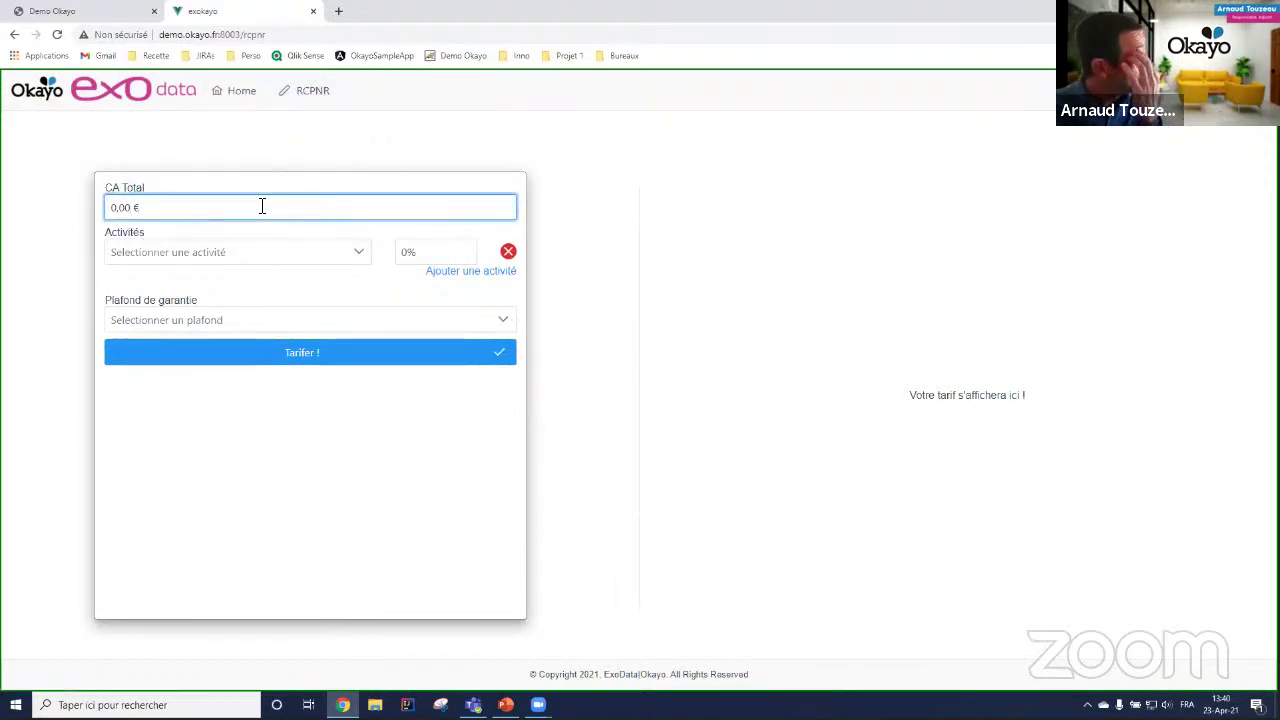
left_click_drag(262, 206, 107, 205)
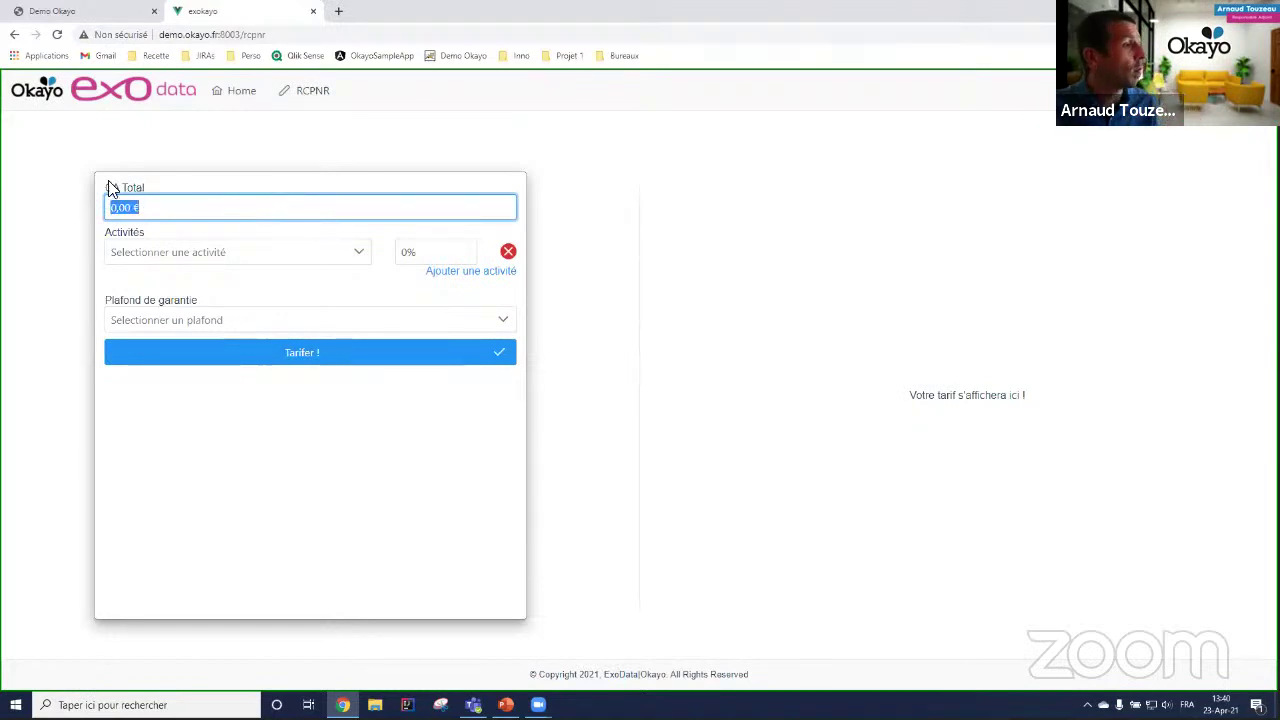
type("100000")
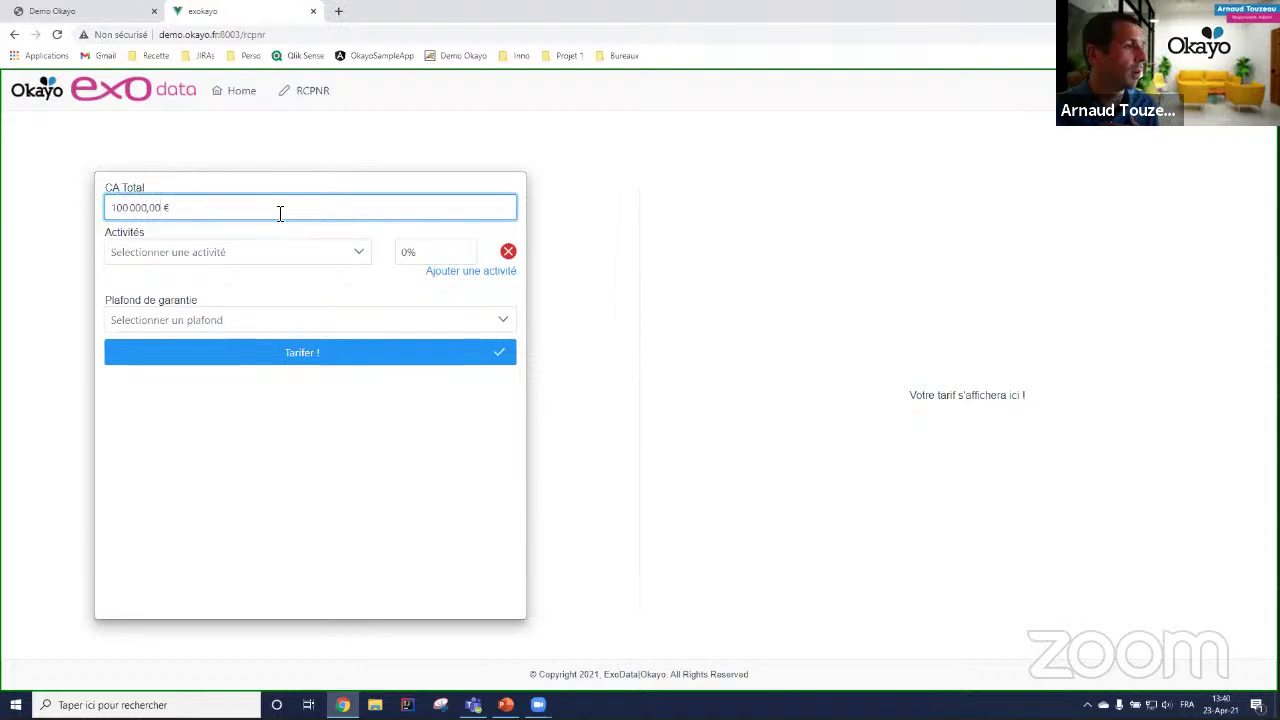
- Set the quote's activity to "CS - Conseil en stratégie" with a 100% share
left_click(280, 262)
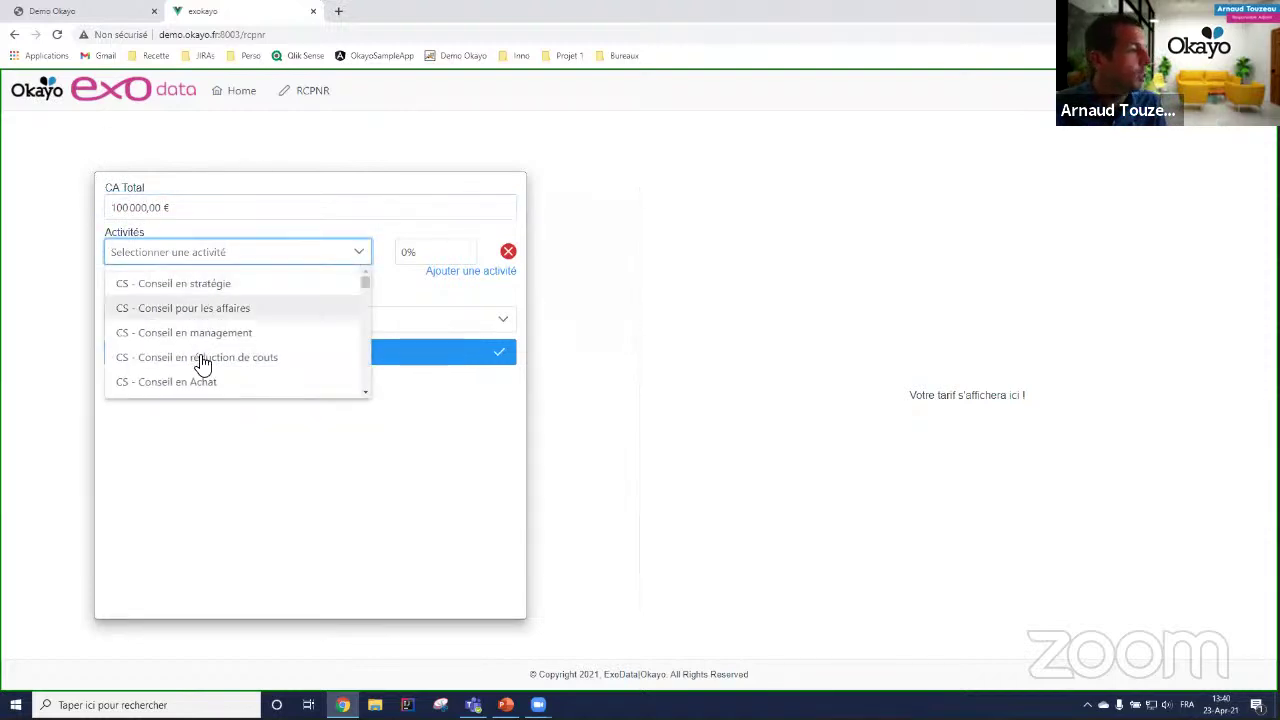
left_click(164, 284)
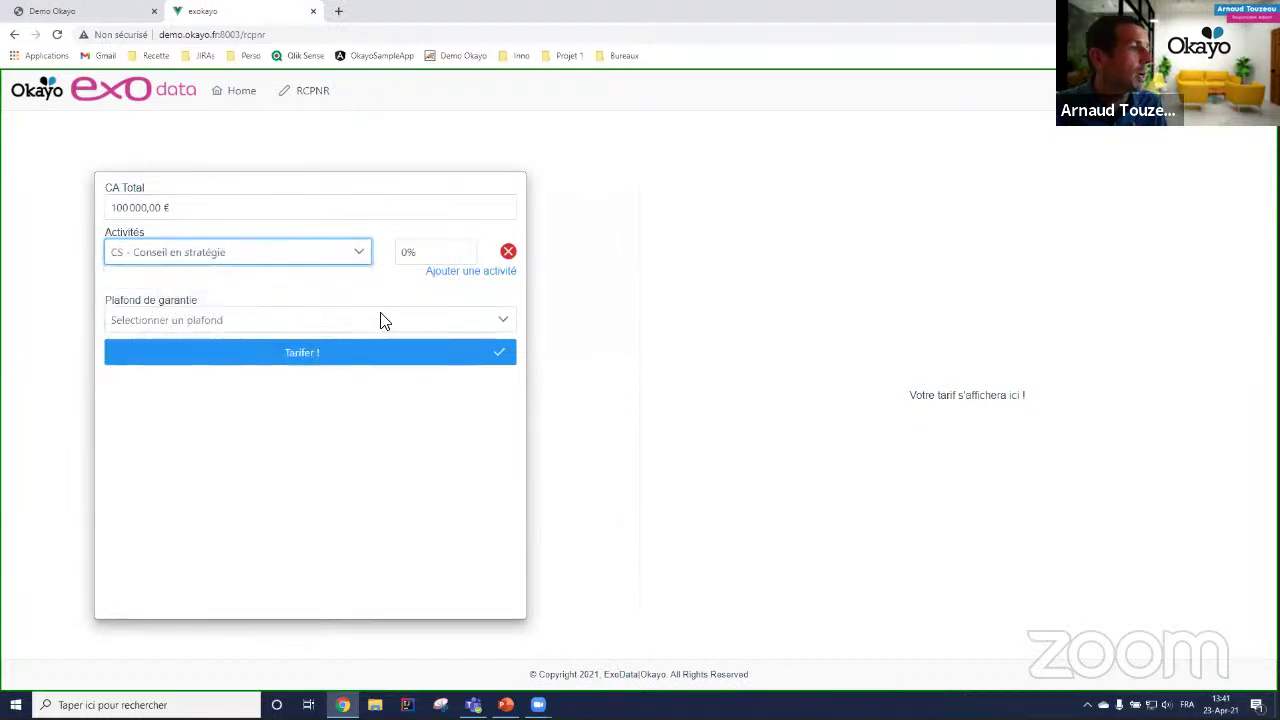
left_click(431, 252)
type("100")
left_click(375, 284)
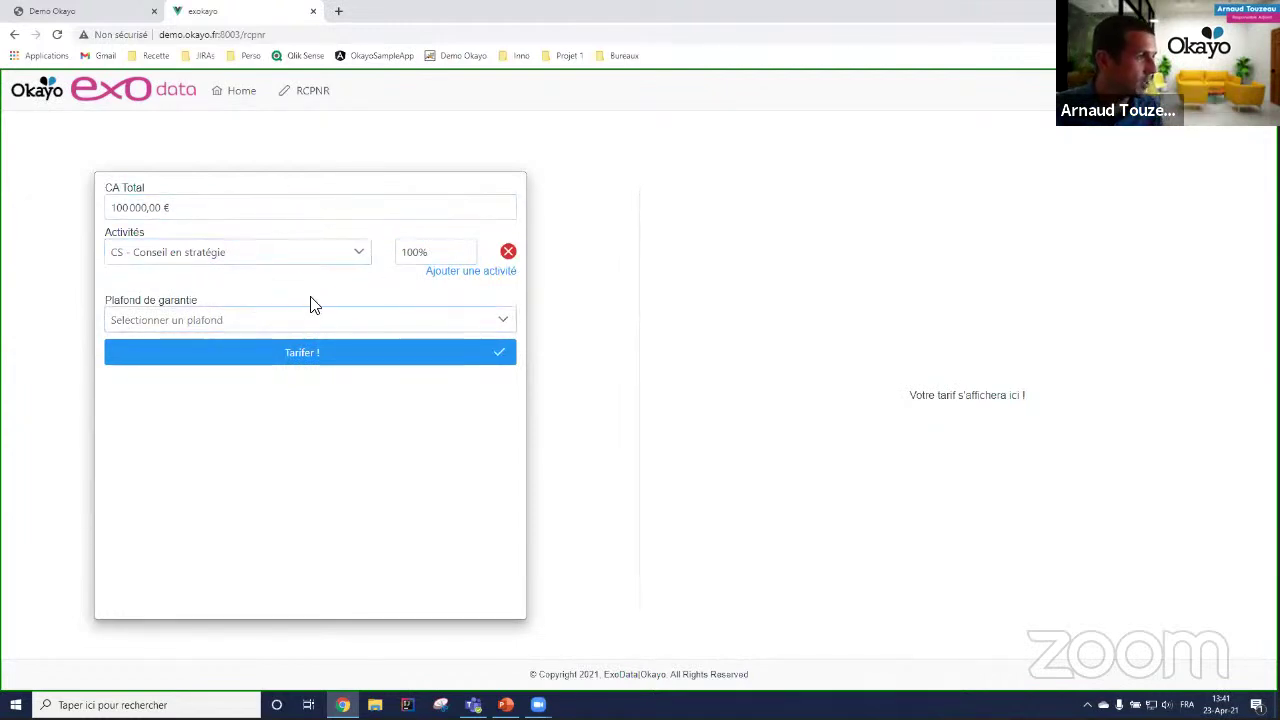
- Choose a guarantee ceiling of 250.000 € and calculate the tariff for the quote
left_click(174, 329)
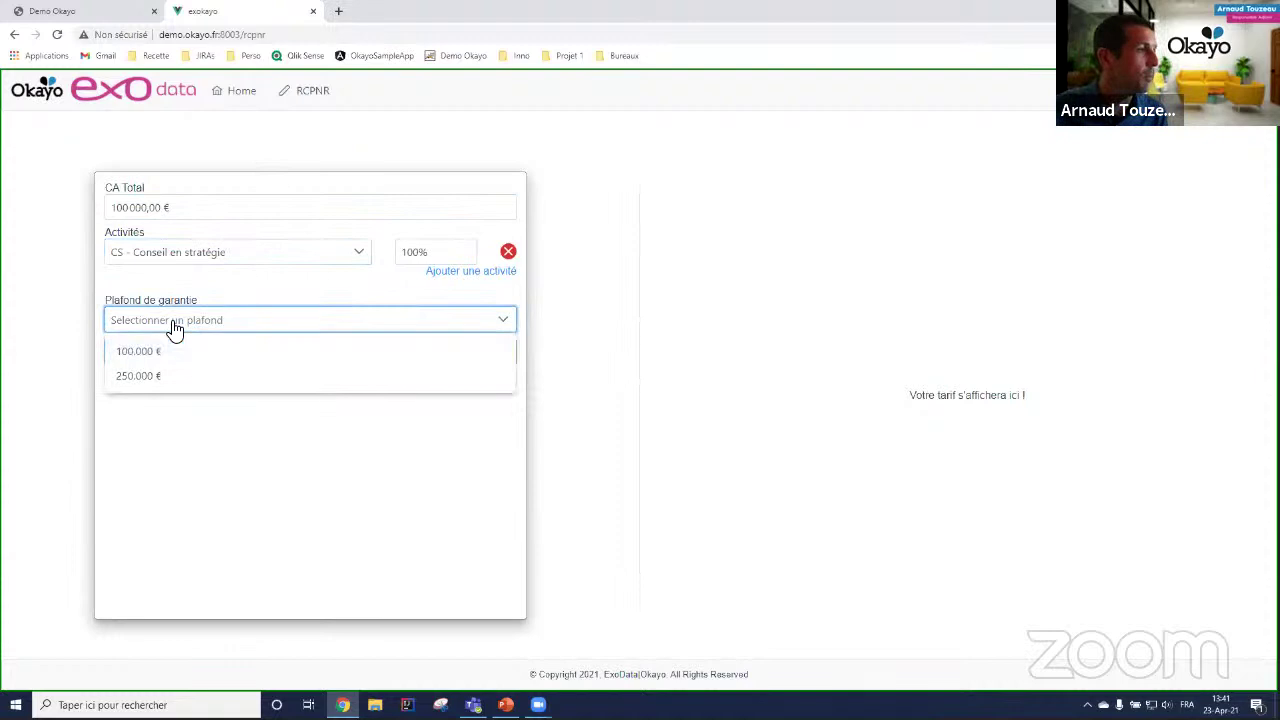
left_click(147, 378)
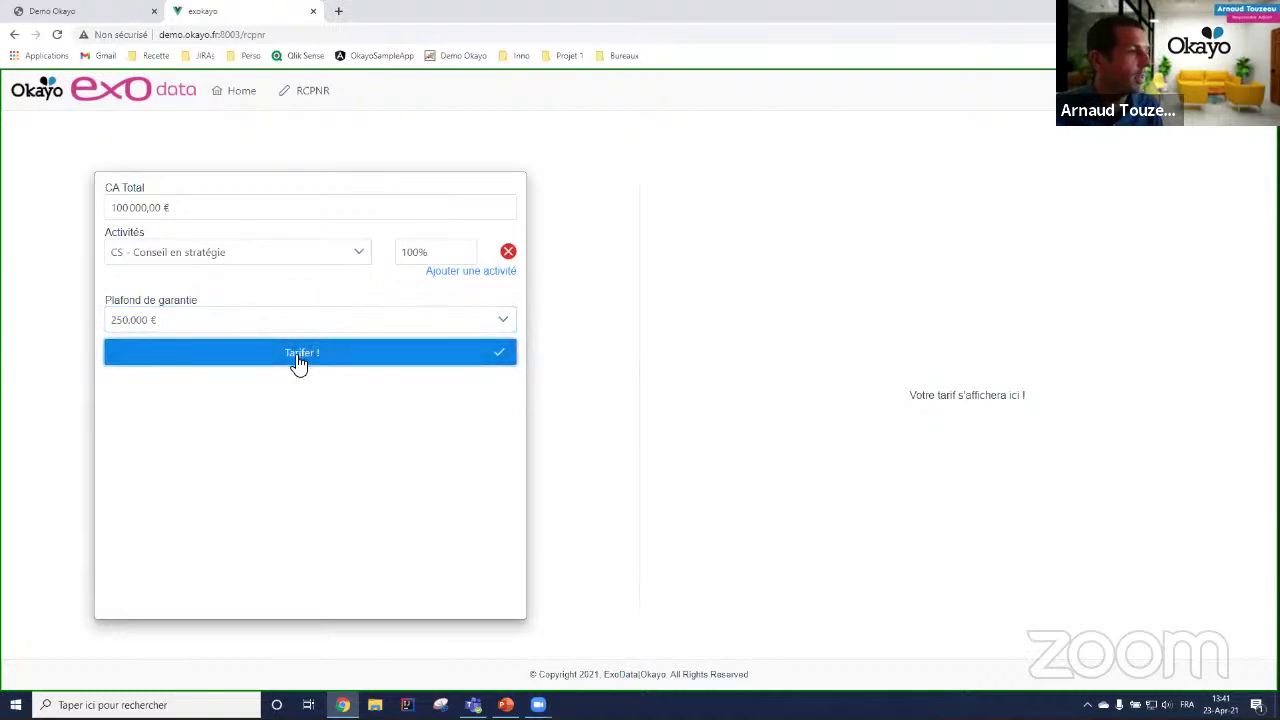
left_click(298, 358)
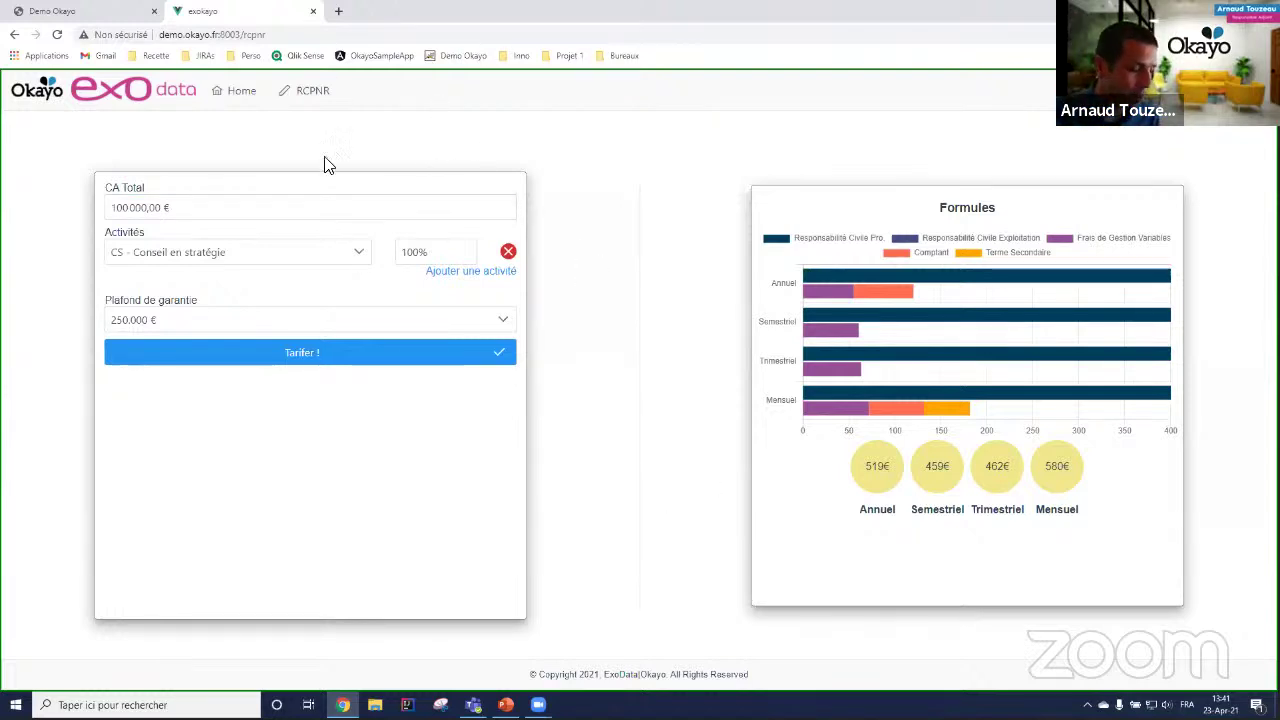
- Reload the blank quote form and look over the activities available for selection
key("F5")
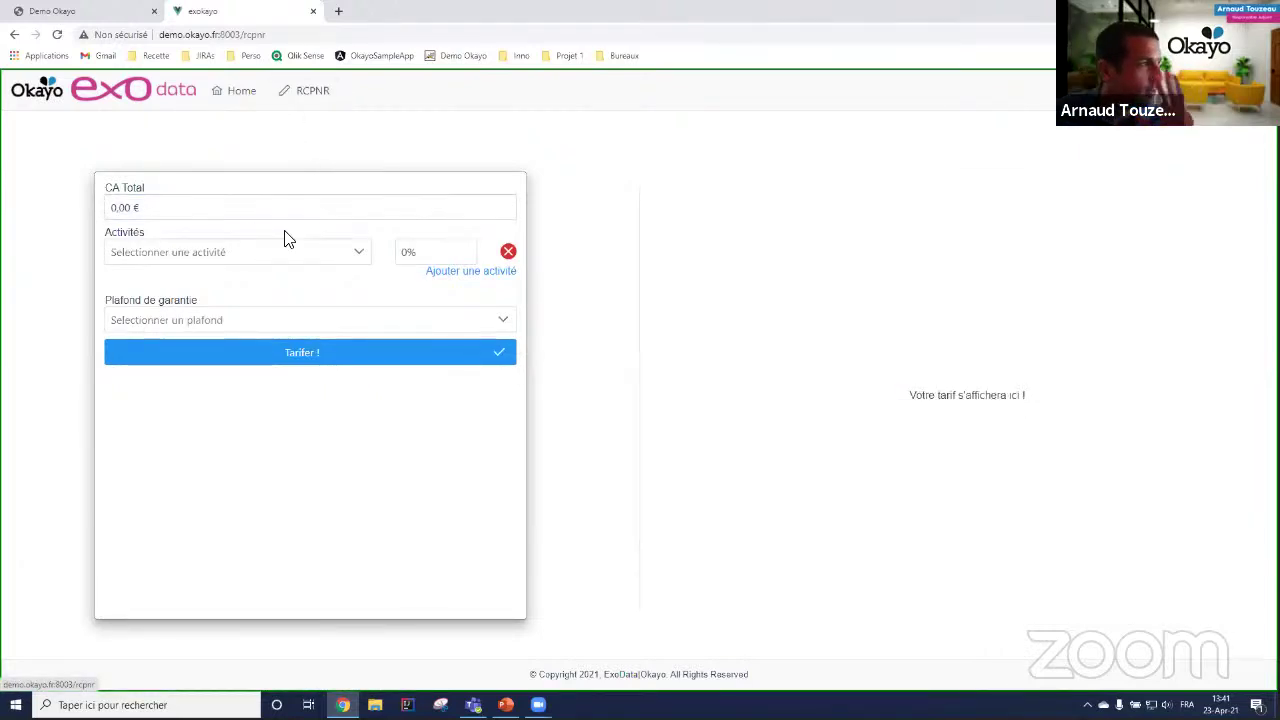
left_click(151, 201)
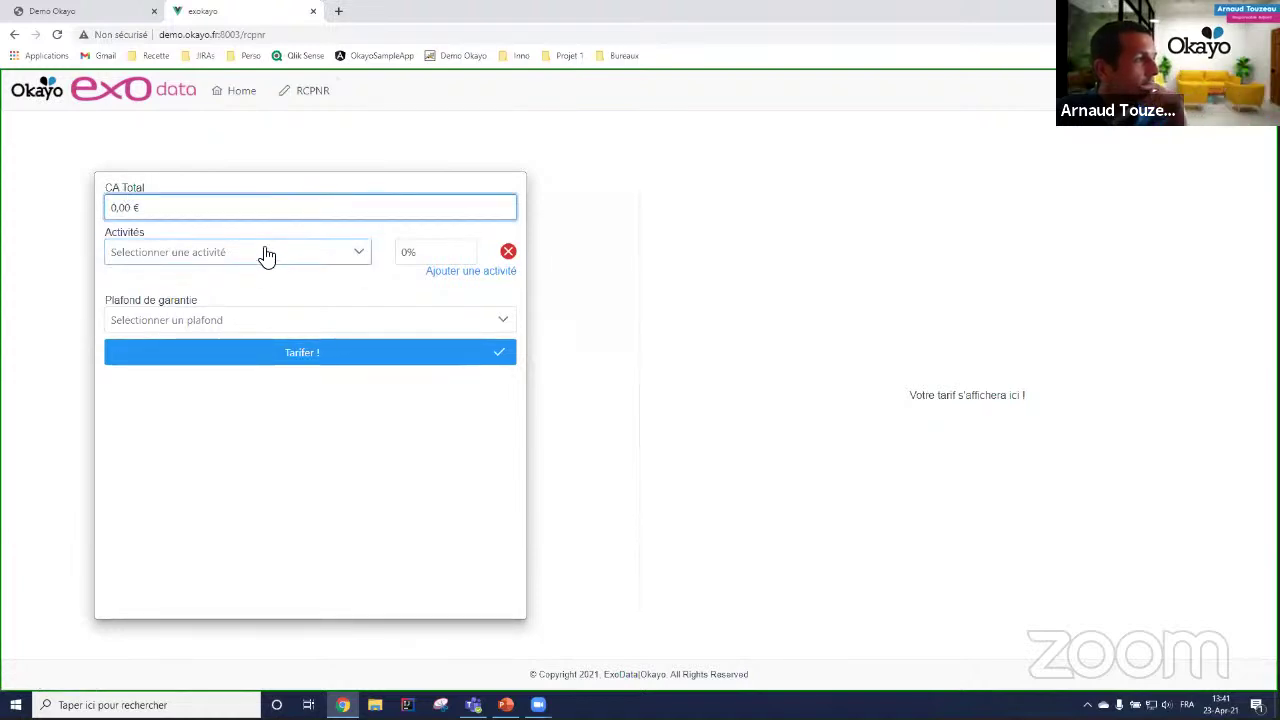
left_click(267, 256)
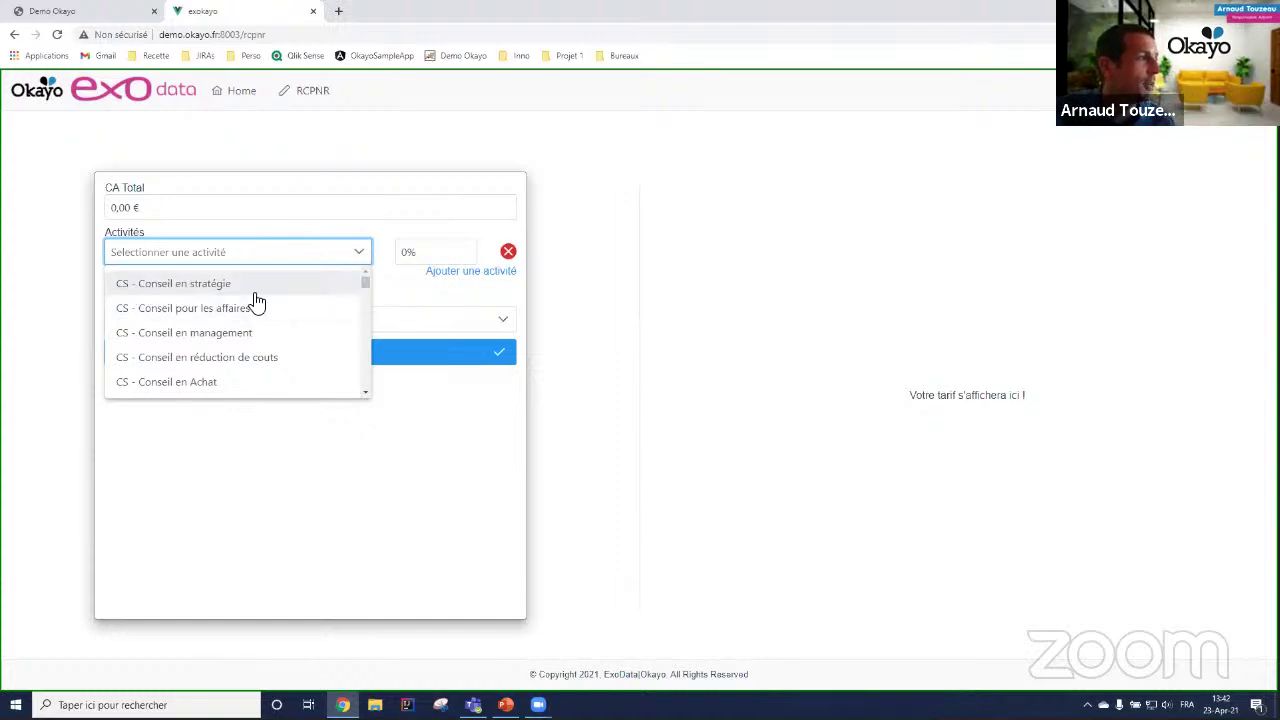
left_click(54, 289)
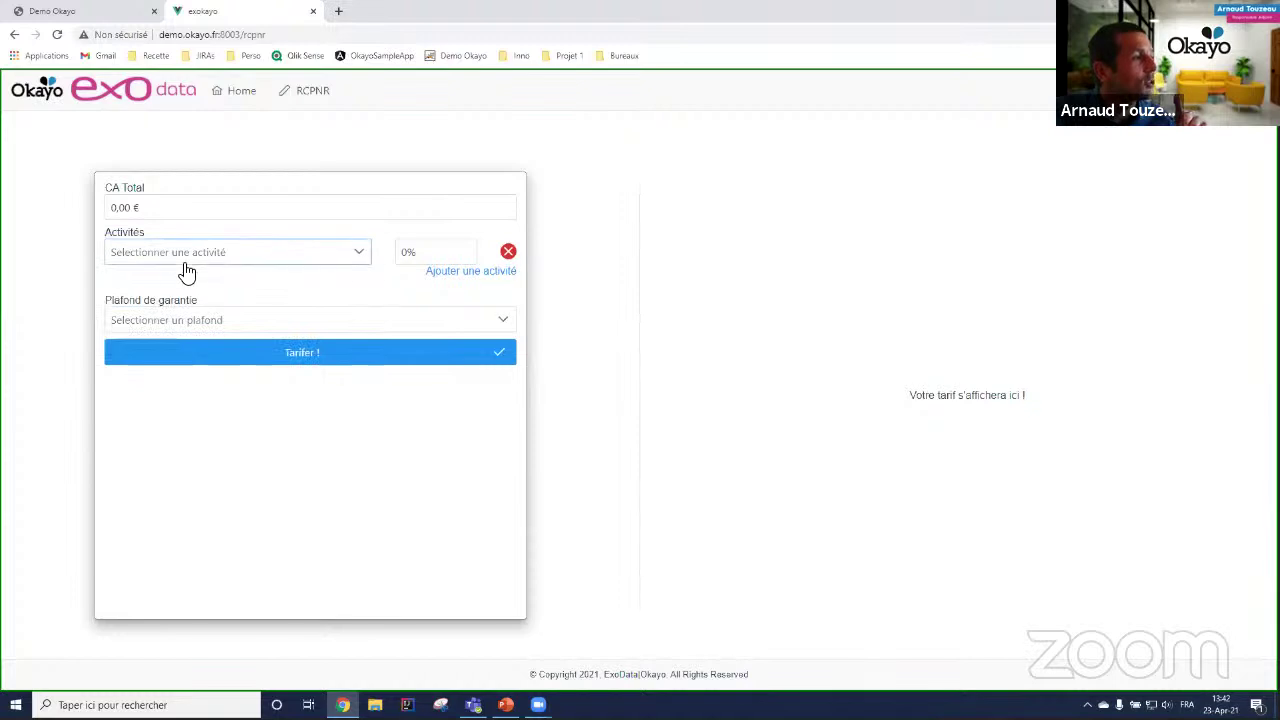
- Switch to the Demo Okayo back office and search the administration's list values for the RCPNR_ACTIVITES list
left_click(90, 13)
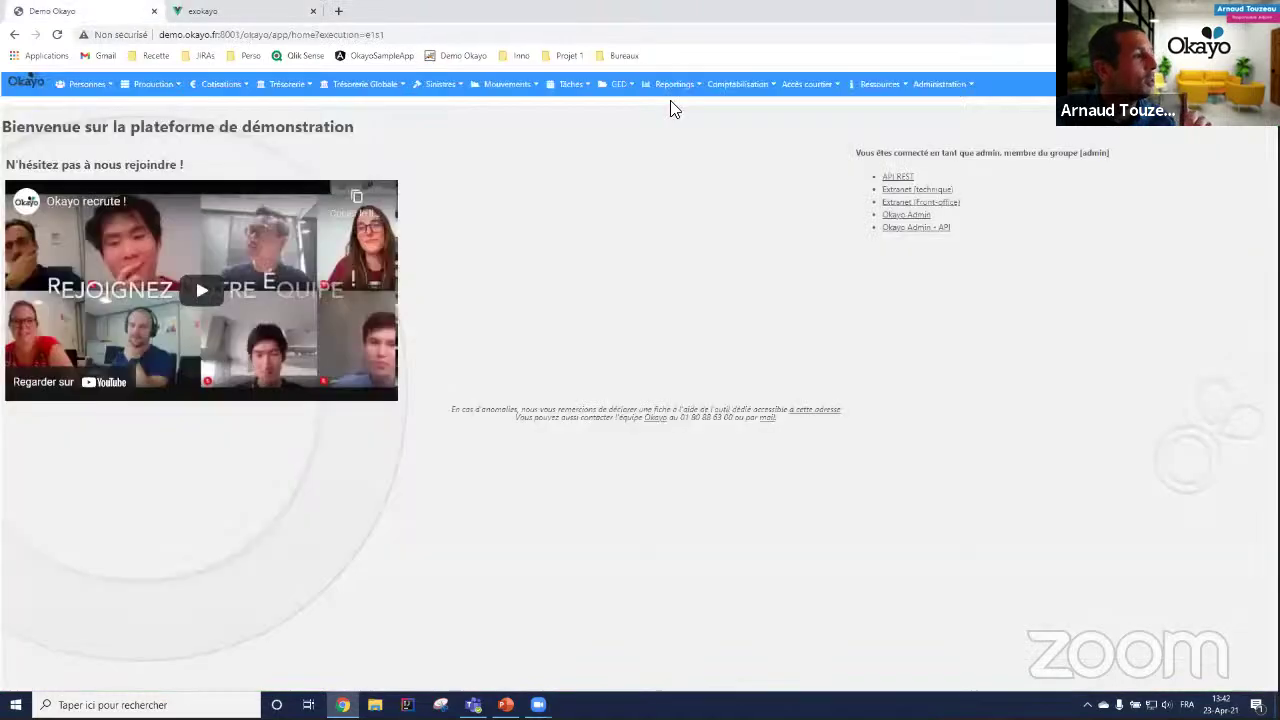
left_click(955, 92)
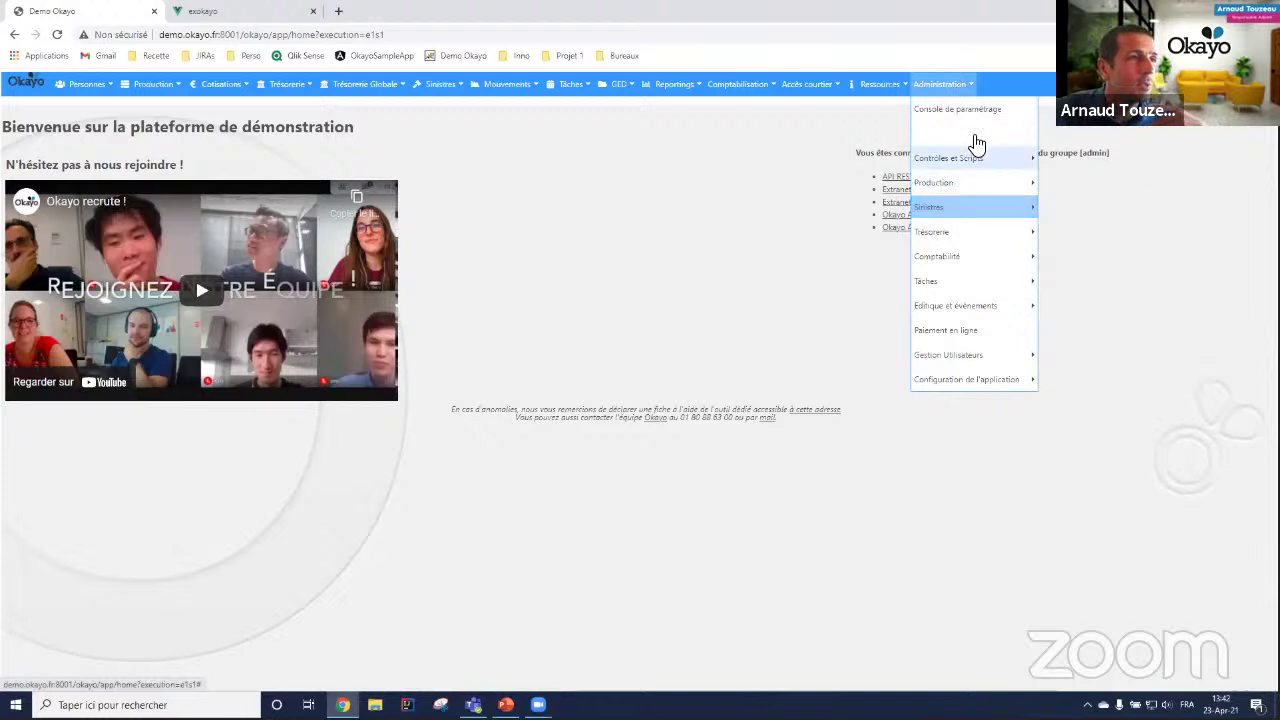
mouse_move(967, 170)
mouse_move(1066, 171)
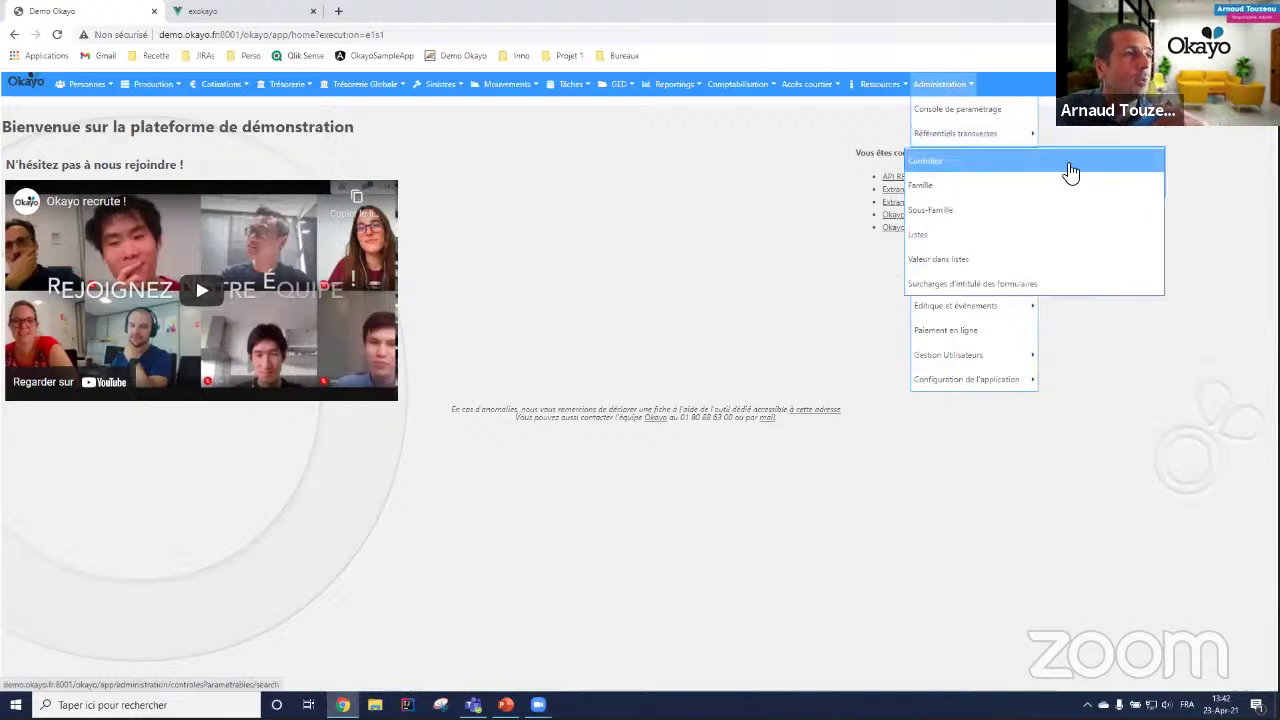
left_click(944, 268)
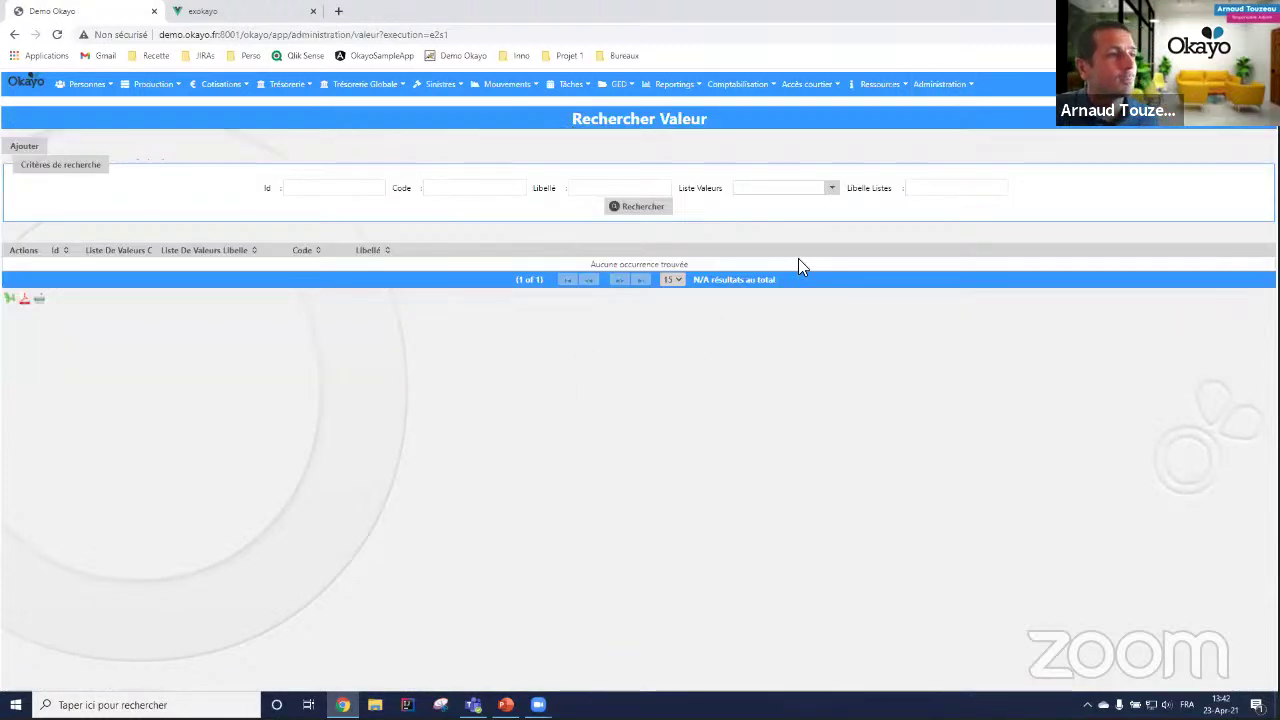
left_click(760, 190)
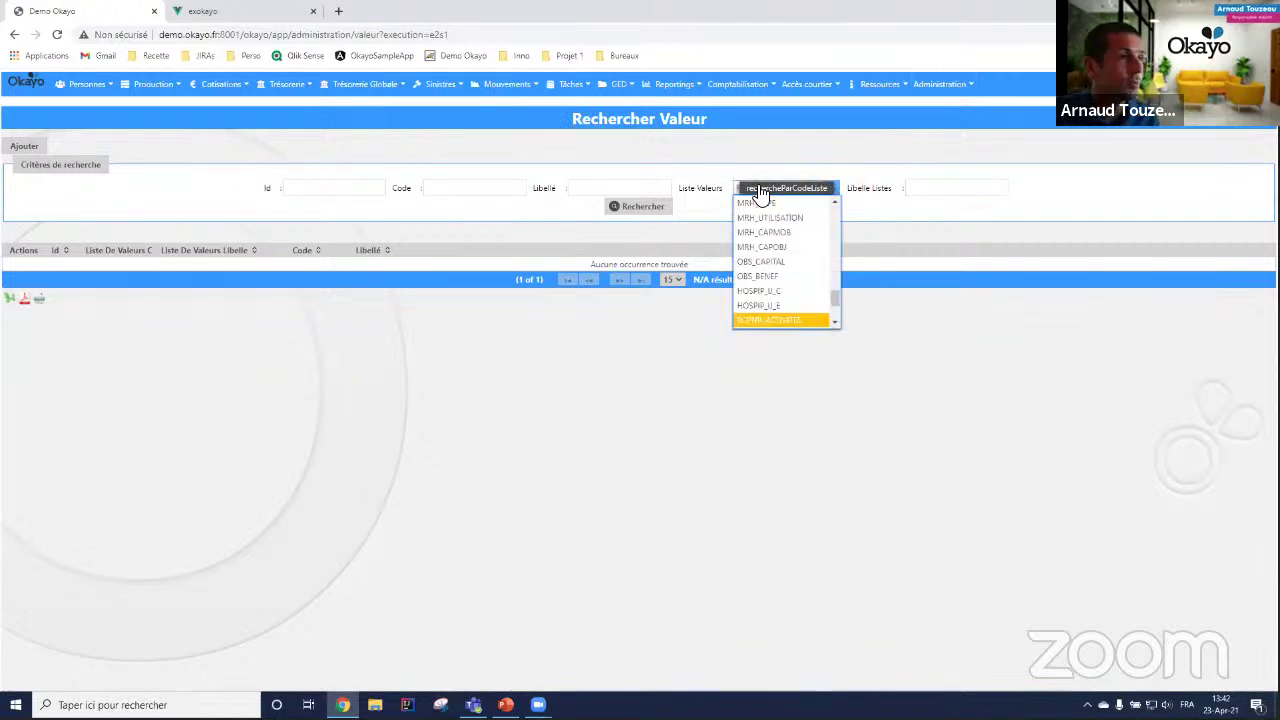
left_click(777, 320)
left_click(640, 209)
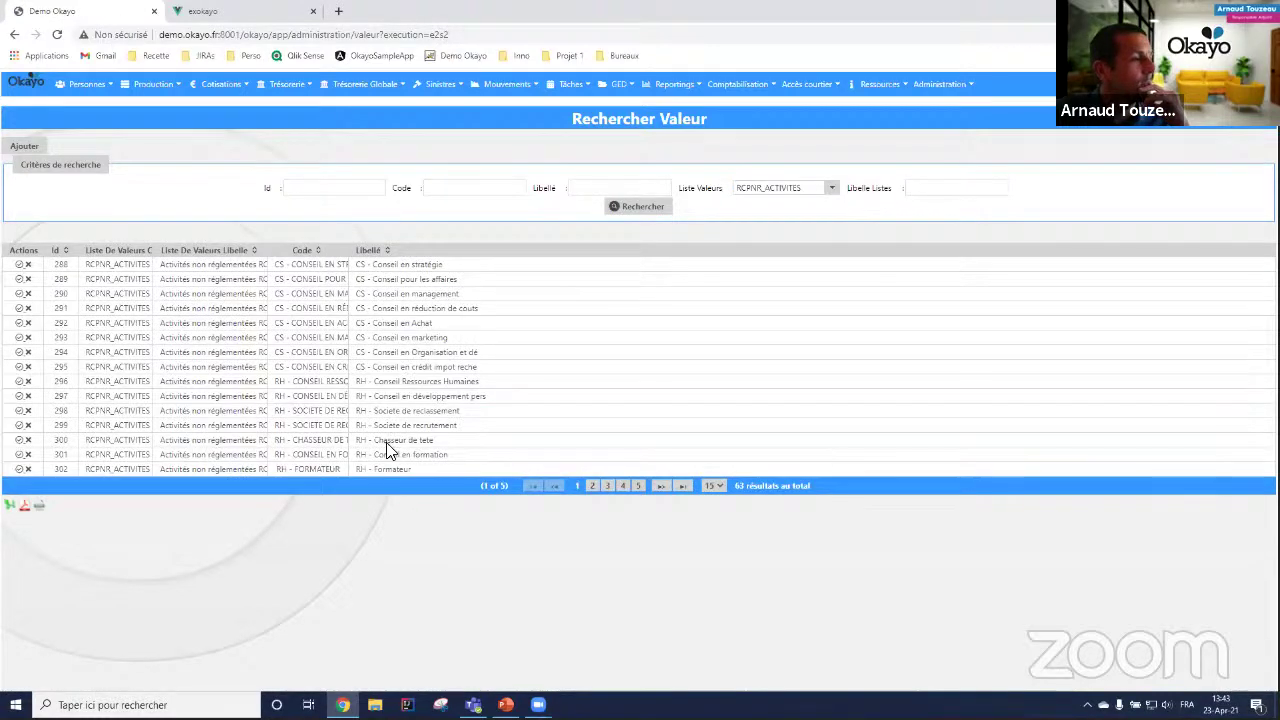
- Change the label of "CS - Conseil en stratégie" to "CS - Conseil en stratégie de webinaire" and save the value
left_click(19, 266)
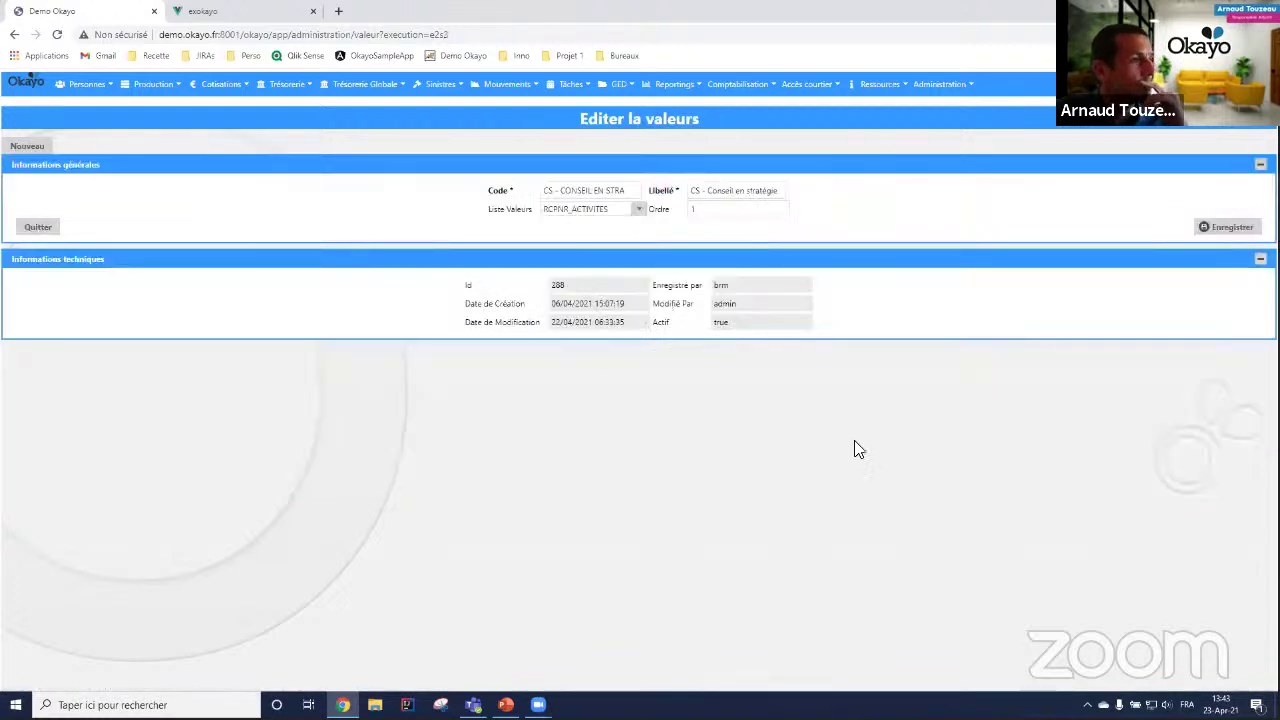
left_click(784, 193)
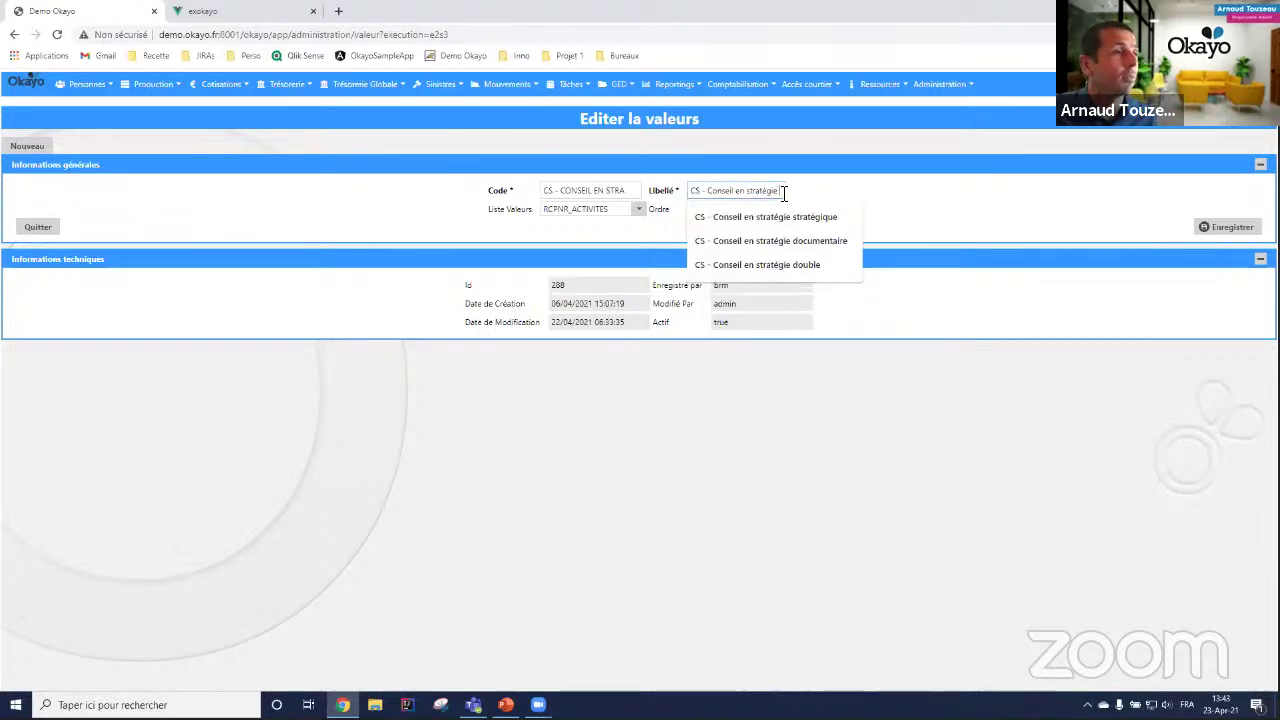
type("de webinaire")
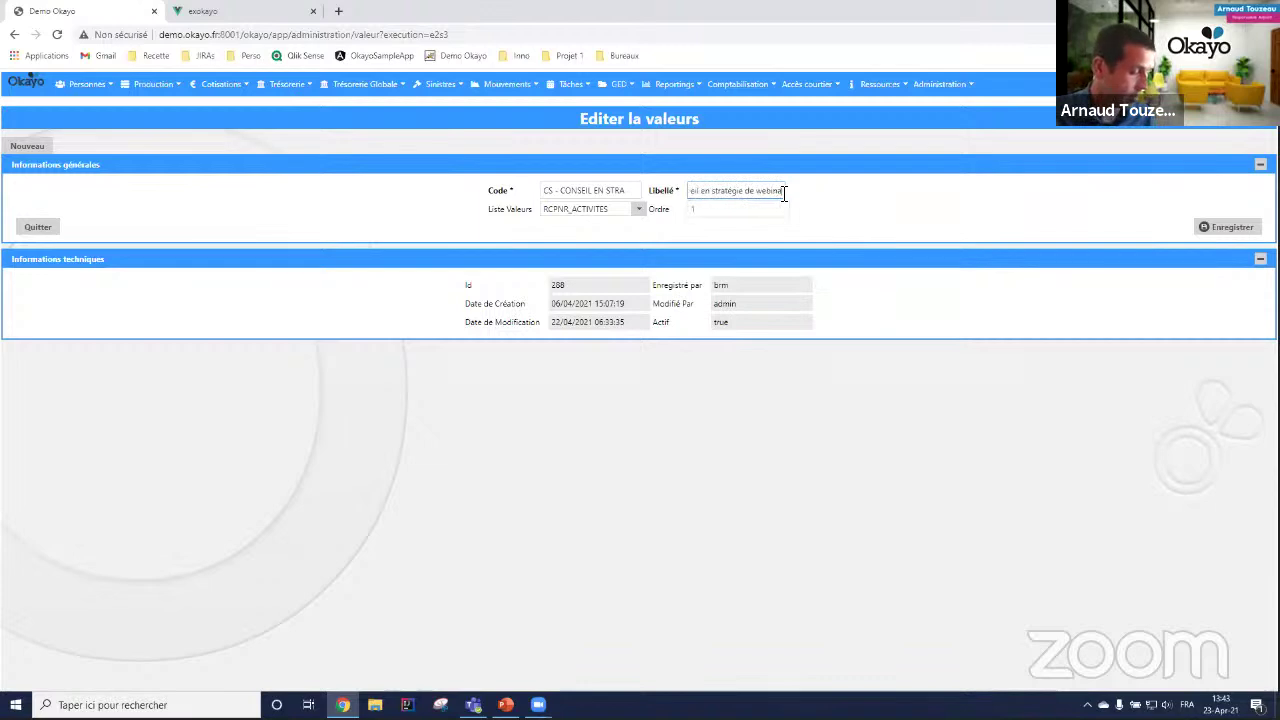
left_click(1232, 227)
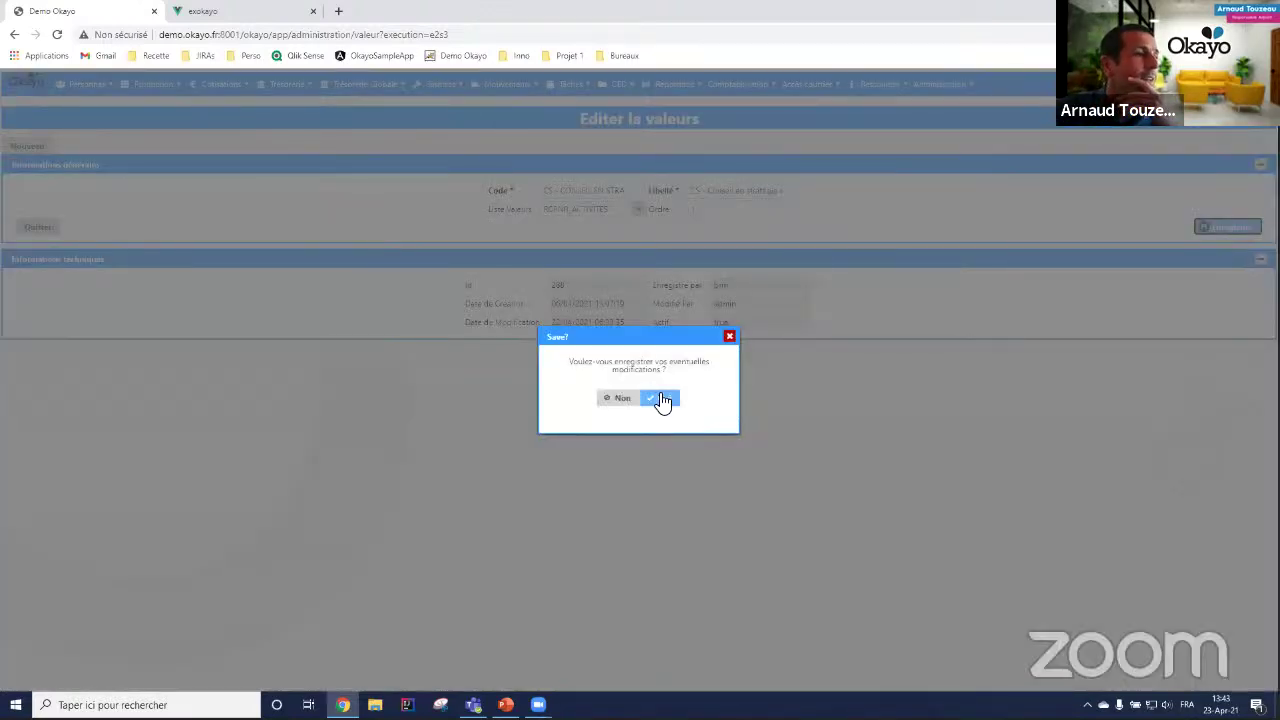
left_click(663, 398)
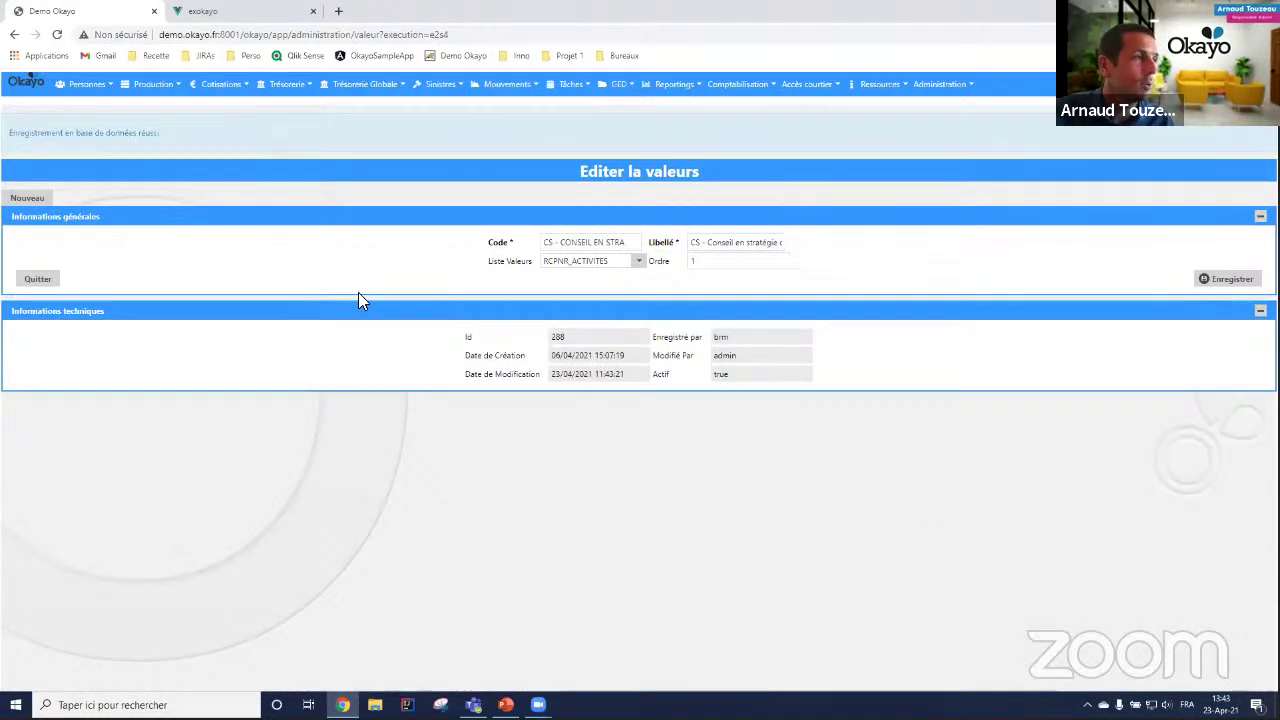
- Return to the exokayo quote form, reload it and select the activity "CS - Conseil en stratégie de webinaire"
left_click(290, 12)
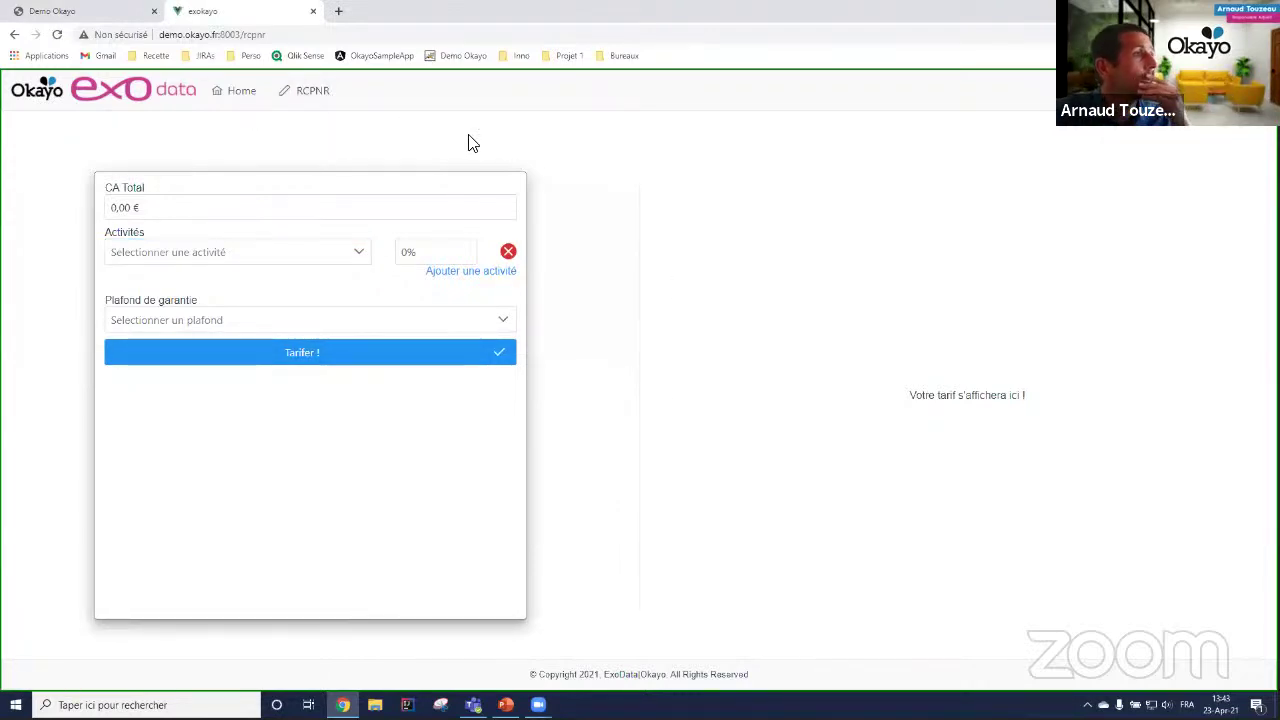
left_click(57, 34)
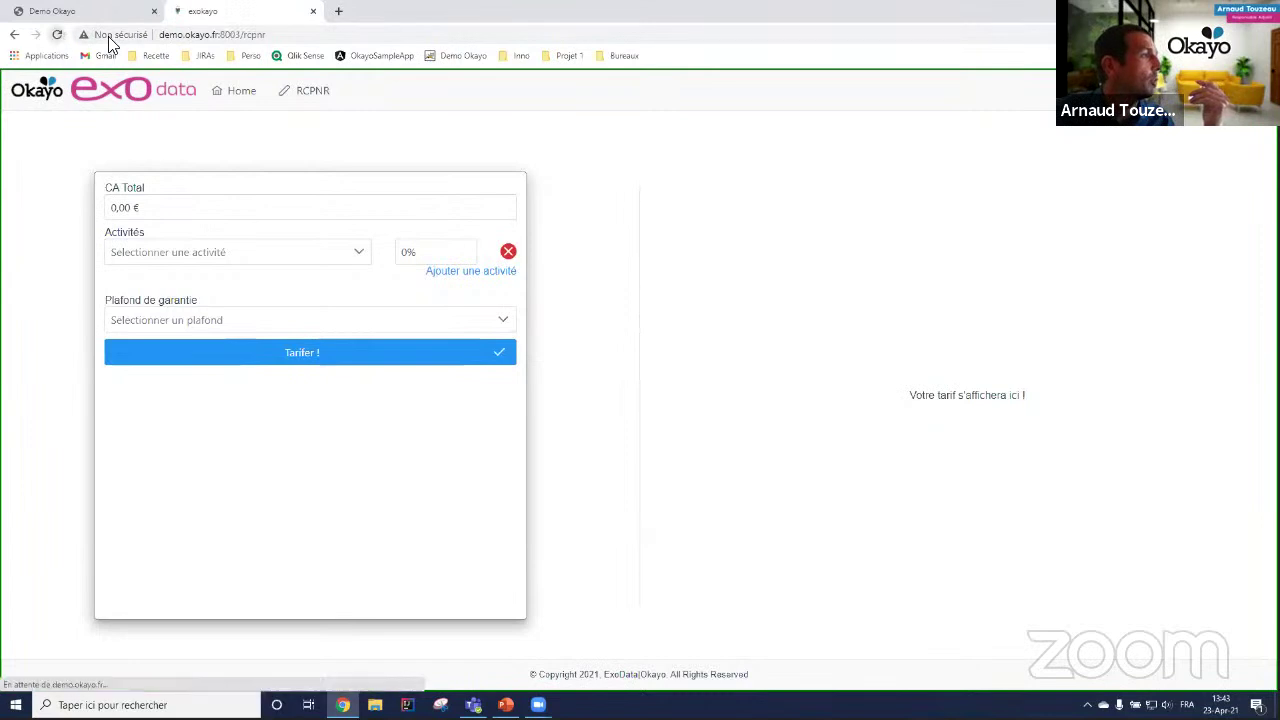
left_click(240, 256)
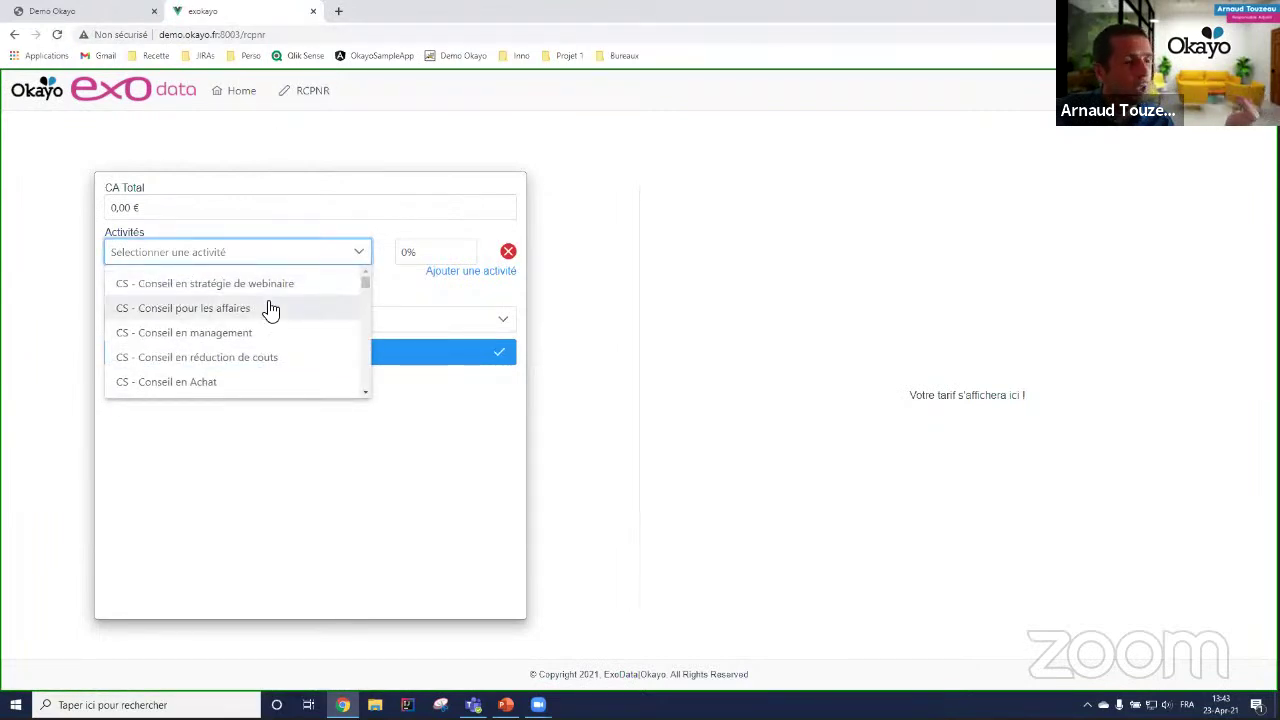
left_click(190, 288)
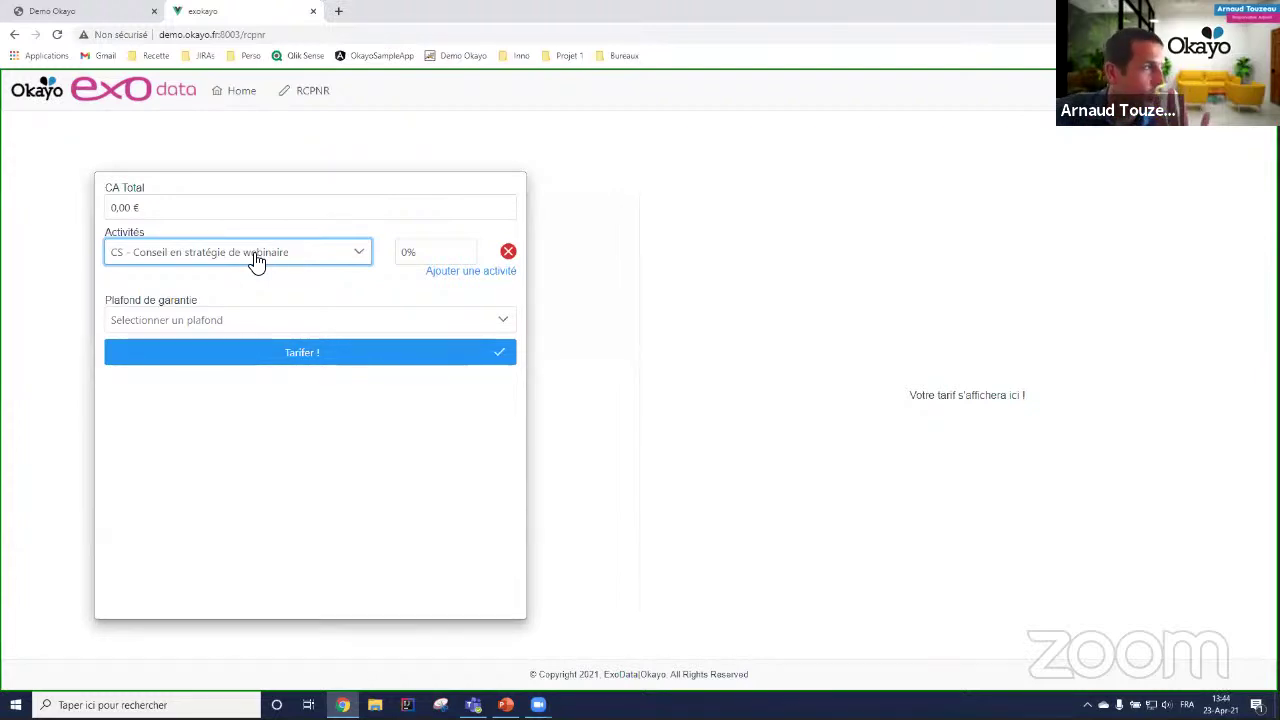
- Set the quote's guarantee ceiling to 100.000 € and its CA Total to 75 000 €
left_click(431, 252)
left_click(194, 330)
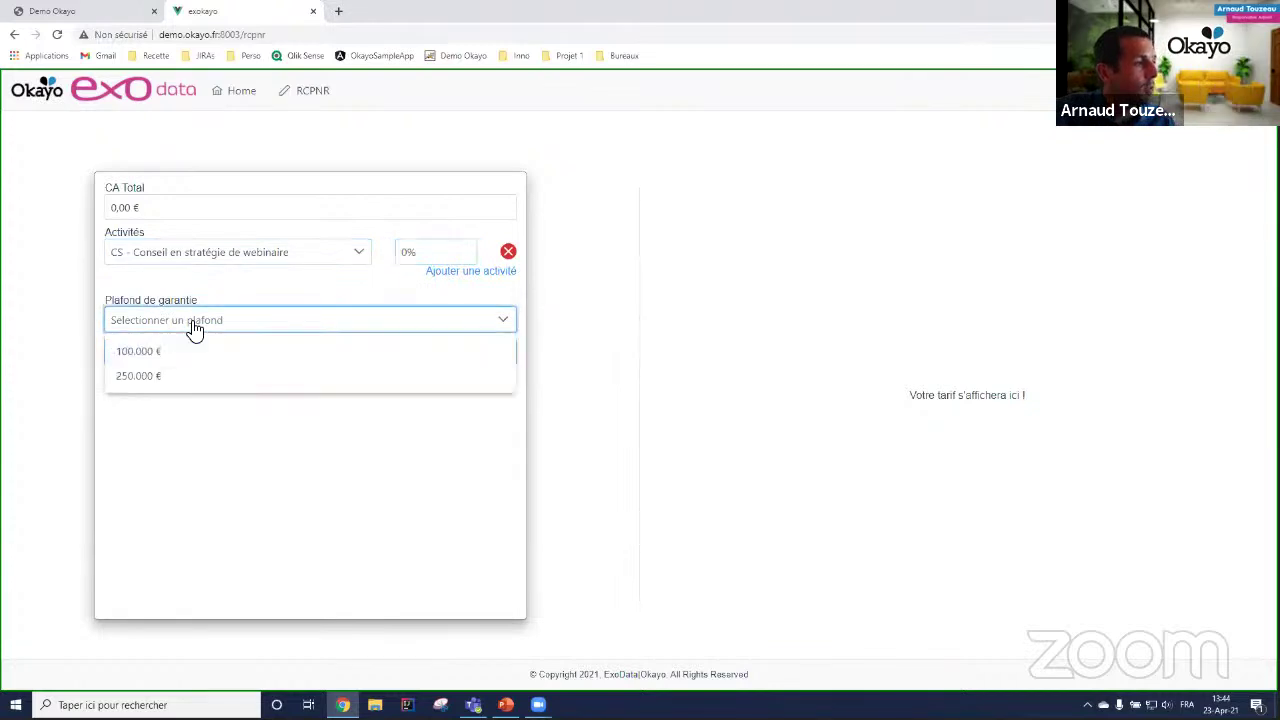
left_click(138, 350)
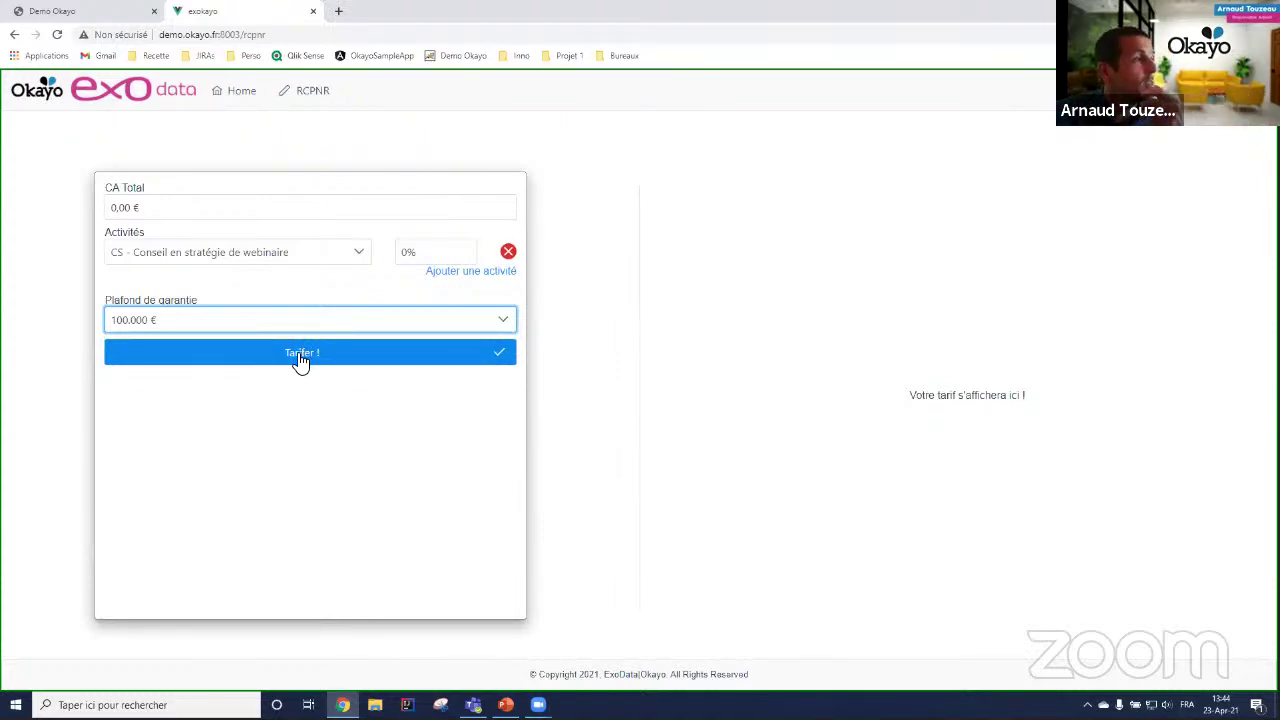
left_click(128, 208)
type("75.000")
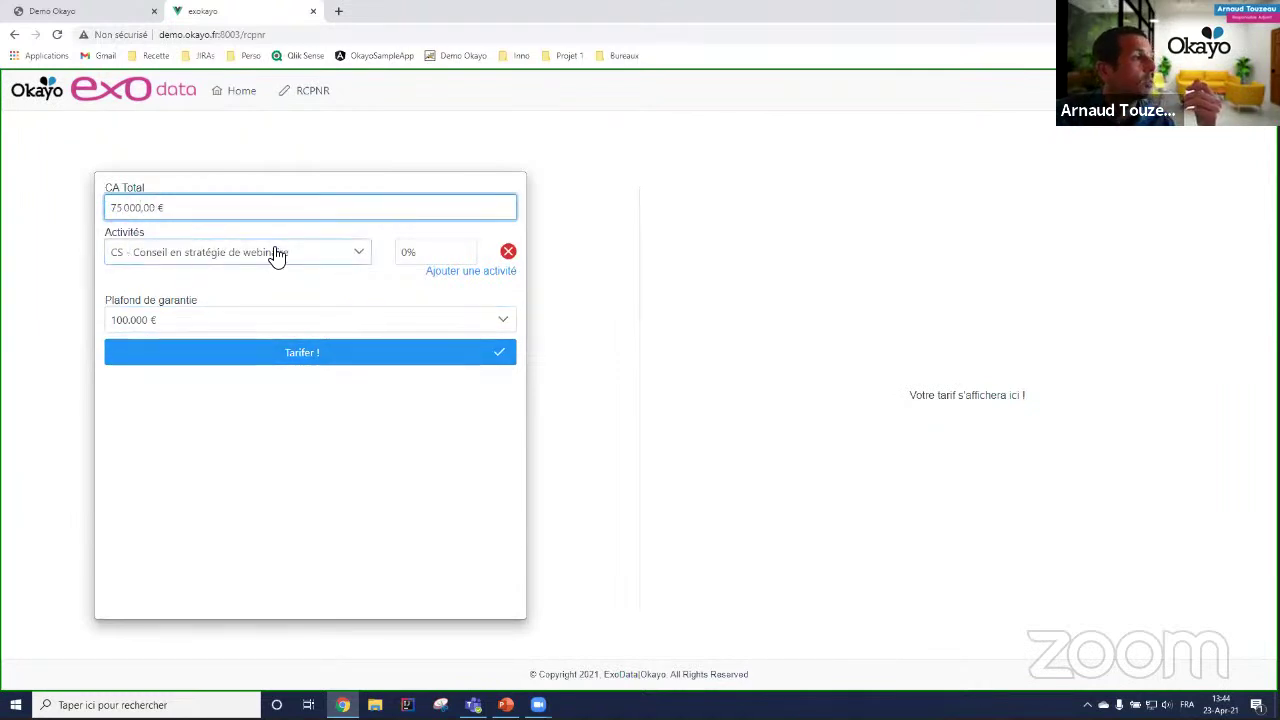